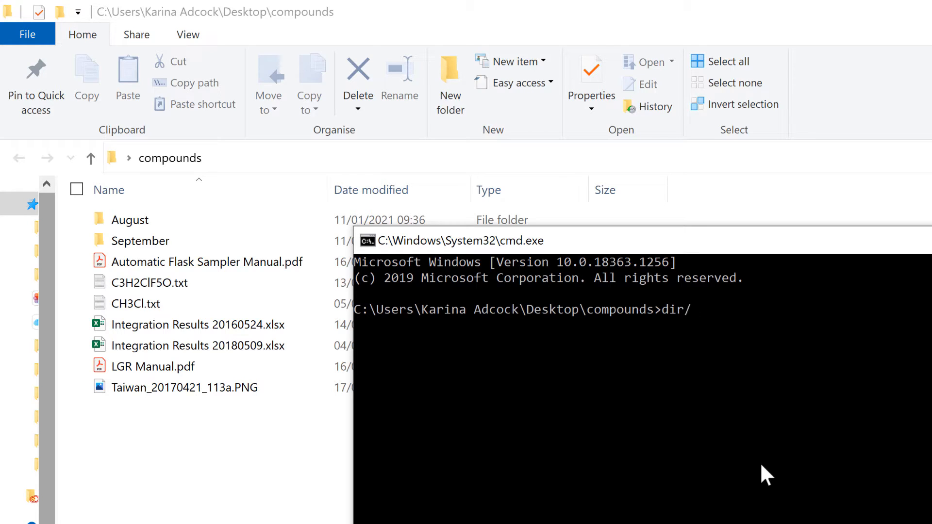
List the contents of the compounds folder and its subfolders in the command prompt with dir/b/s/o.
{"action": "type", "text": "/o"}
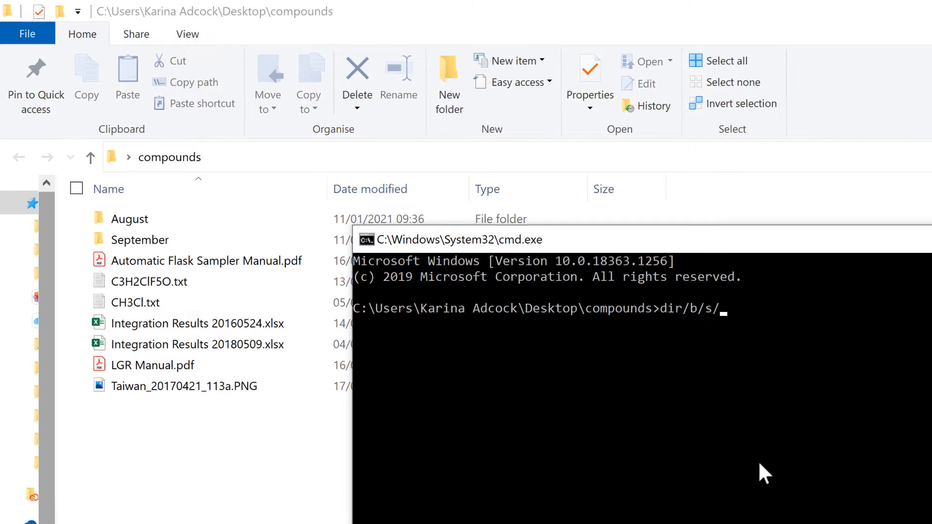
{"action": "key", "text": "Return"}
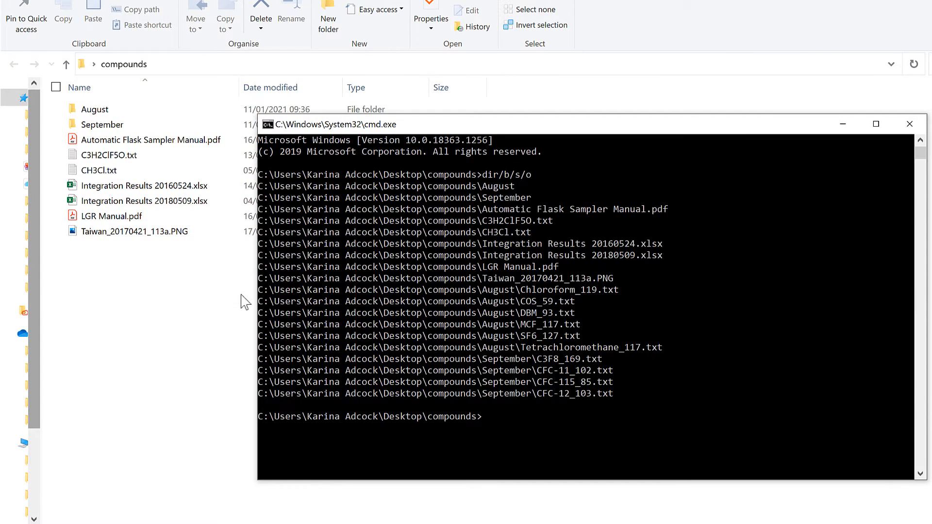
Look inside the August subfolder in File Explorer and return to the compounds folder.
{"action": "left_click", "coordinate": [154, 312]}
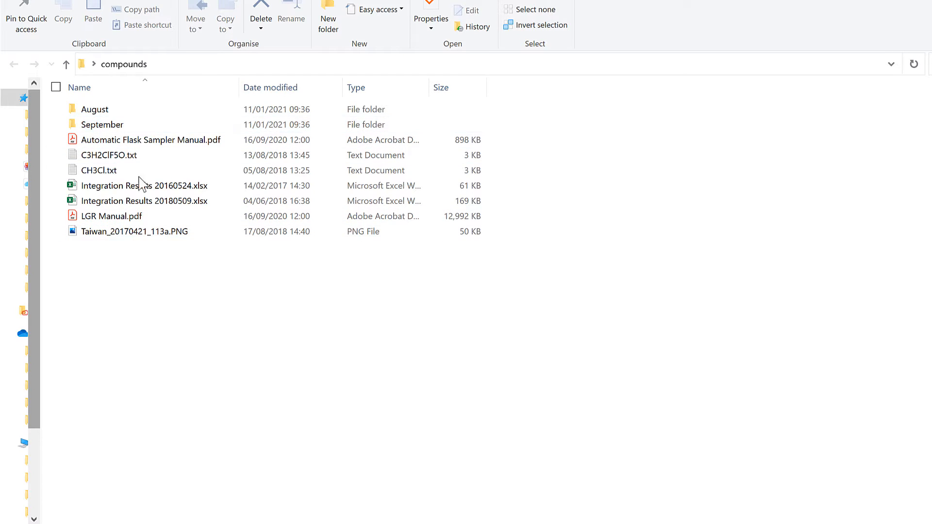
{"action": "double_click", "coordinate": [146, 111]}
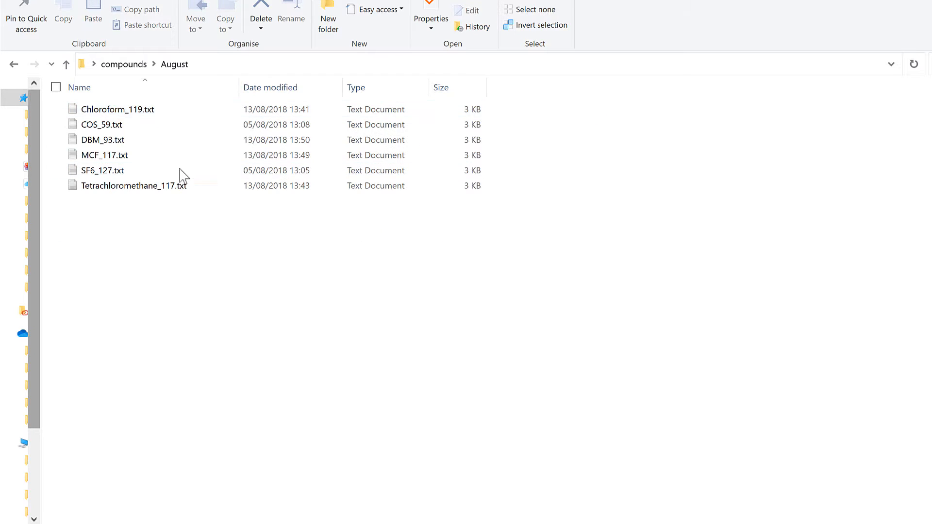
{"action": "left_click", "coordinate": [127, 70]}
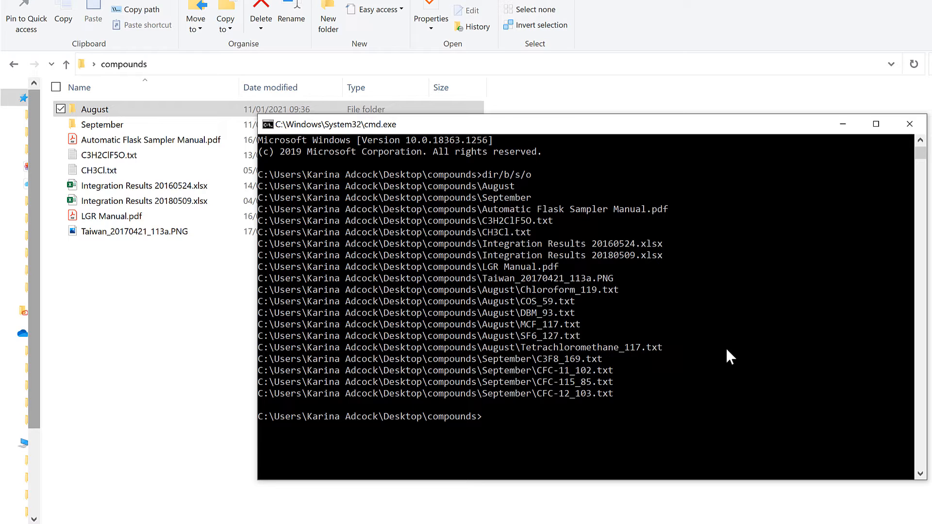
Rerun the listing in the command prompt as dir/b/s/o | clip to copy it to the clipboard.
{"action": "key", "text": "Up"}
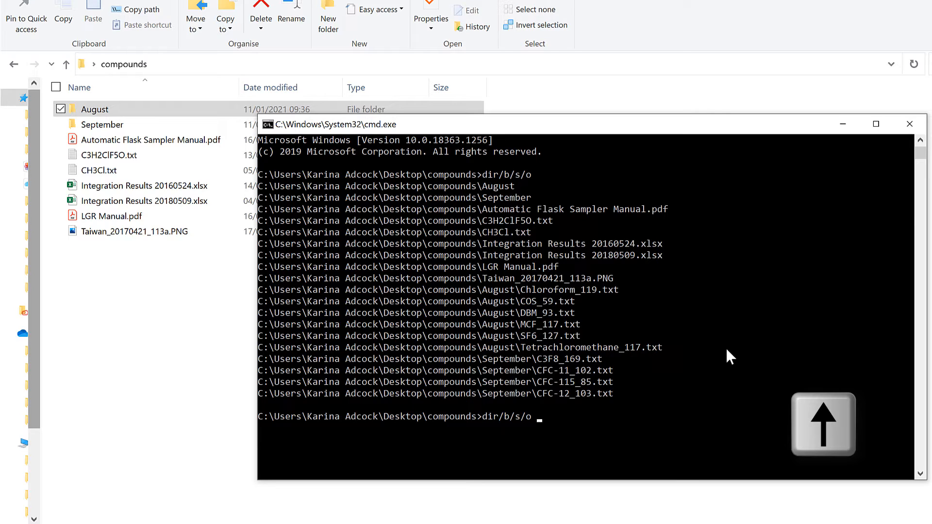
{"action": "type", "text": "| clip"}
{"action": "key", "text": "Return"}
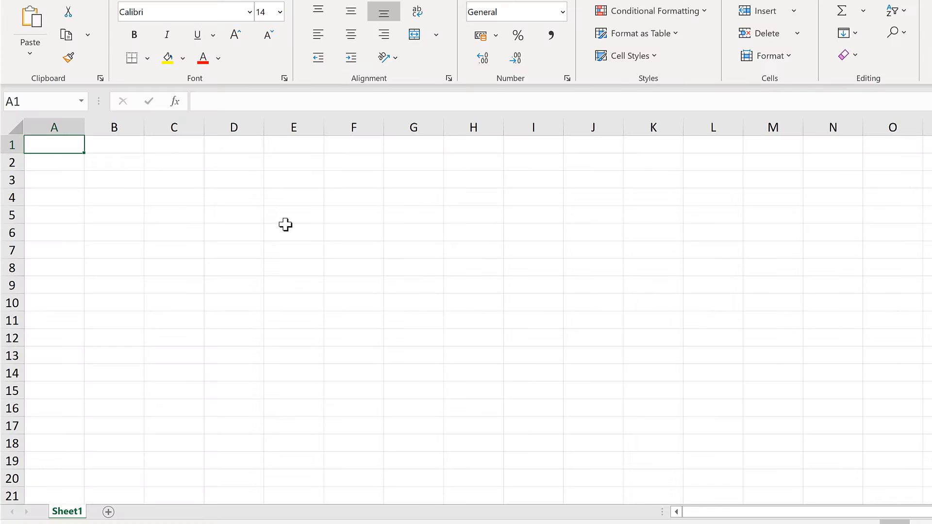
Switch to Excel, paste the copied file paths into the blank sheet from A1, and autofit column A.
{"action": "type", "text": "C:\\Users\\Karina Adcock\\Desktop\\compounds\\August C:\\Users\\Karina Adcock\\Desktop\\compounds\\September C:\\Users\\Karina Adcock\\Desktop\\compounds\\Automatic Flask Sampler Manual.pdf C:\\Users\\Karina Adcock\\Desktop\\compounds\\C3H2ClF5O.txt C:\\Users\\Karina Adcock\\Desktop\\compounds\\CH3Cl.txt C:\\Users\\Karina Adcock\\Desktop\\compounds\\Integration Results 20160524.xlsx C:\\Users\\Karina Adcock\\Desktop\\compounds\\Integration Results 20180509.xlsx C:\\Users\\Karina Adcock\\Desktop\\compounds\\LGR Manual.pdf C:\\Users\\Karina Adcock\\Desktop\\compounds\\Taiwan_20170421_113a.PNG C:\\Users\\Karina Adcock\\Desktop\\compounds\\August\\Chloroform_119.txt C:\\Users\\Karina Adcock\\Desktop\\compounds\\August\\COS_59.txt C:\\Users\\Karina Adcock\\Desktop\\compounds\\August\\DBM_93.txt C:\\Users\\Karina Adcock\\Desktop\\compounds\\August\\MCF_117.txt C:\\Users\\Karina Adcock\\Desktop\\compounds\\August\\SF6_127.txt C:\\Users\\Karina Adcock\\Desktop\\compounds\\August\\Tetrachloromethane_117.txt C:\\Users\\Karina Adcock\\Desktop\\compounds\\September\\C3F8_169.txt C:\\Users\\Karina Adcock\\Desktop\\compounds\\September\\CFC-11_102.txt C:\\Users\\Karina Adcock\\Desktop\\compounds\\September\\CFC-115_85.txt C:\\Users\\Karina Adcock\\Desktop\\compounds\\September\\CFC-12_103.txt"}
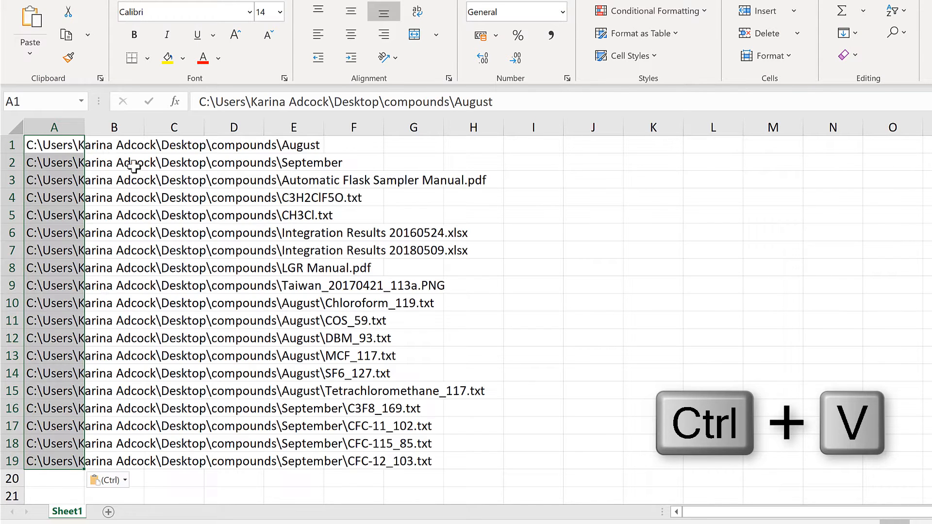
{"action": "double_click", "coordinate": [85, 126]}
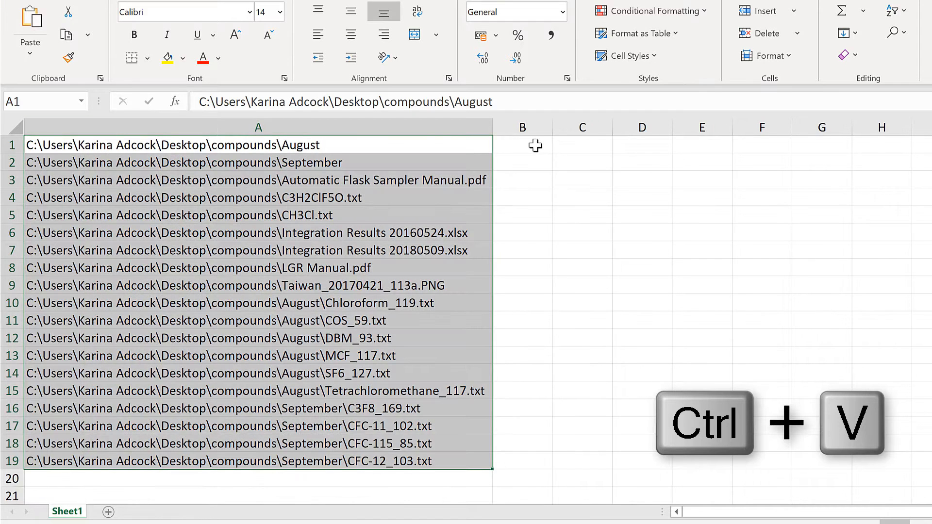
Enter =HYPERLINK(A1) in B1 and fill the formula down to B19.
{"action": "left_click", "coordinate": [535, 146]}
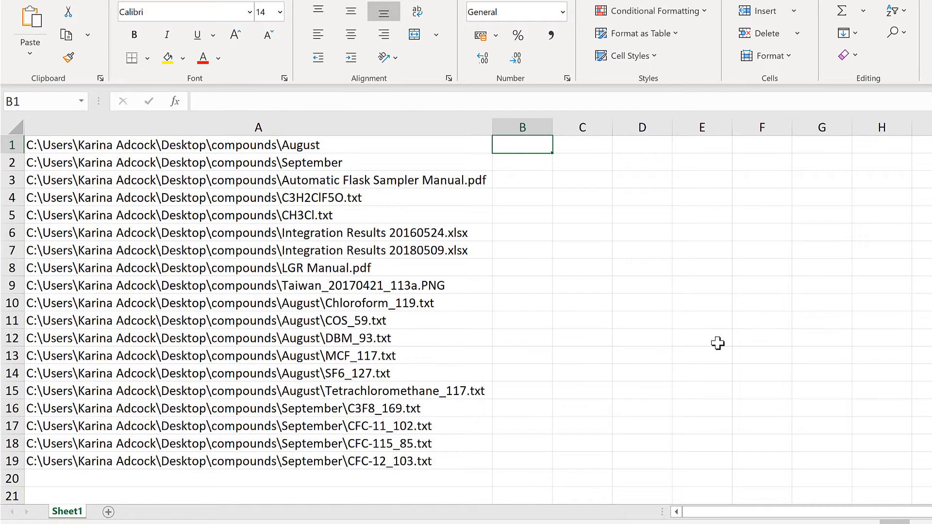
{"action": "type", "text": "=hyperlin"}
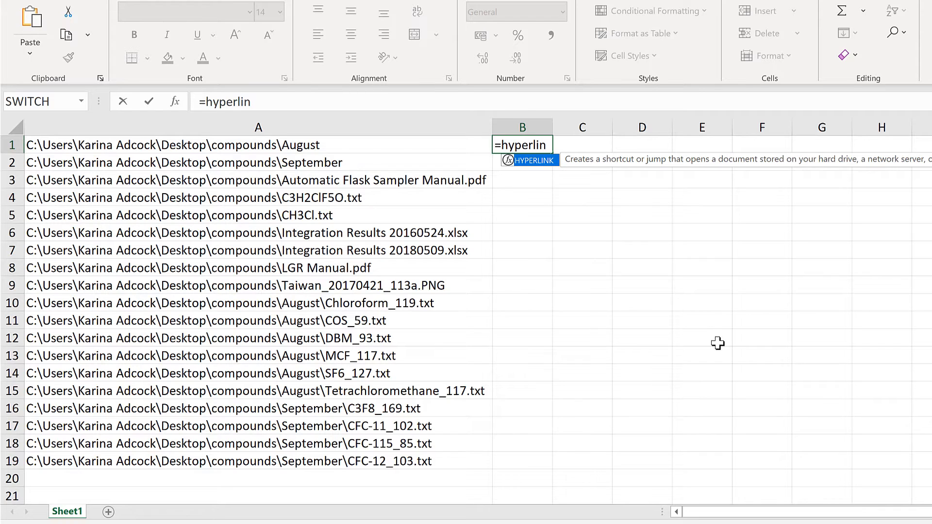
{"action": "key", "text": "Tab"}
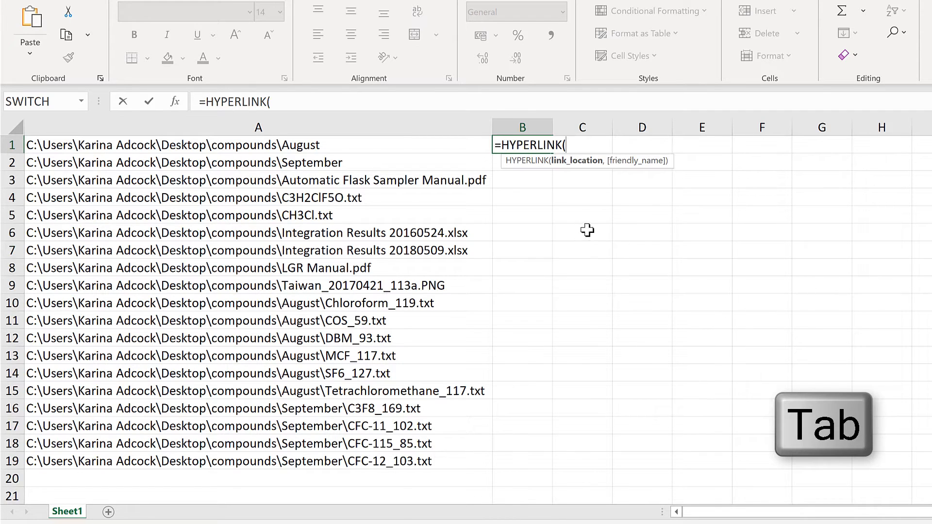
{"action": "left_click", "coordinate": [356, 145]}
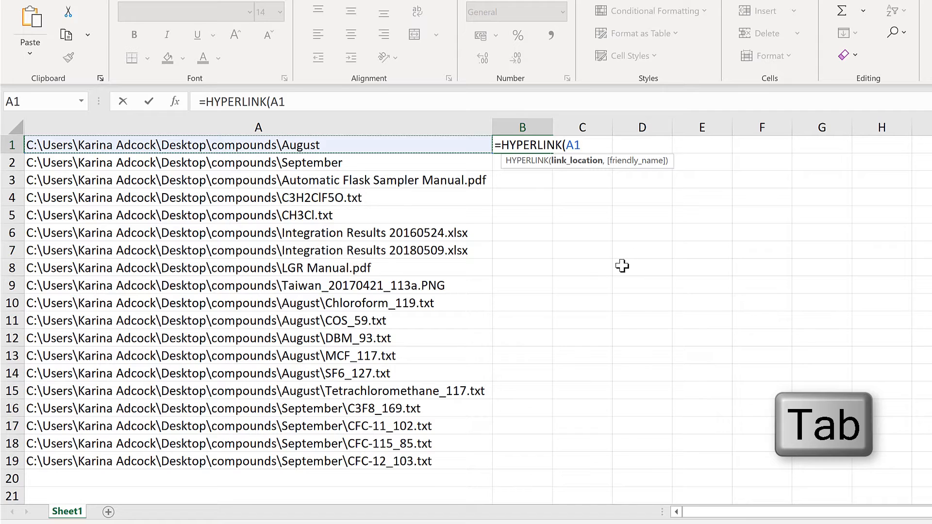
{"action": "type", "text": ")"}
{"action": "key", "text": "Return"}
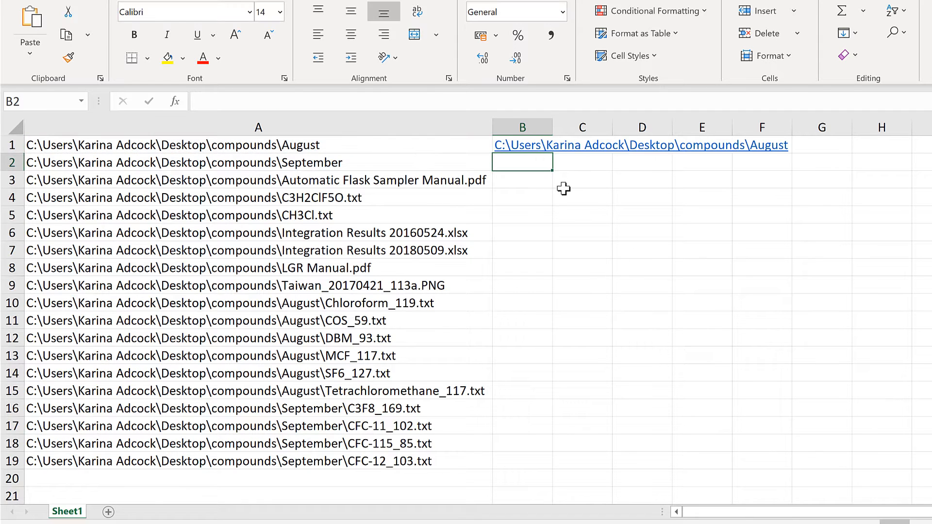
{"action": "key", "text": "Up"}
{"action": "double_click", "coordinate": [552, 155]}
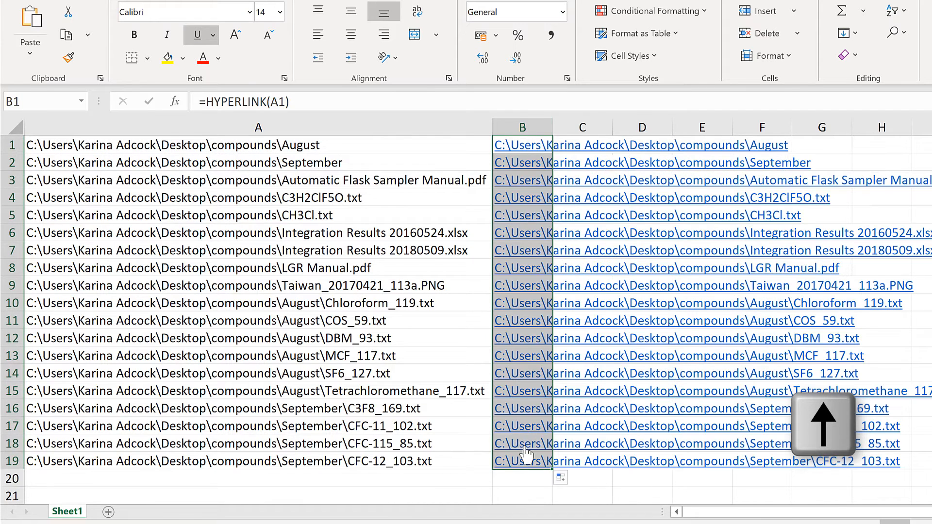
{"action": "left_click", "coordinate": [440, 144]}
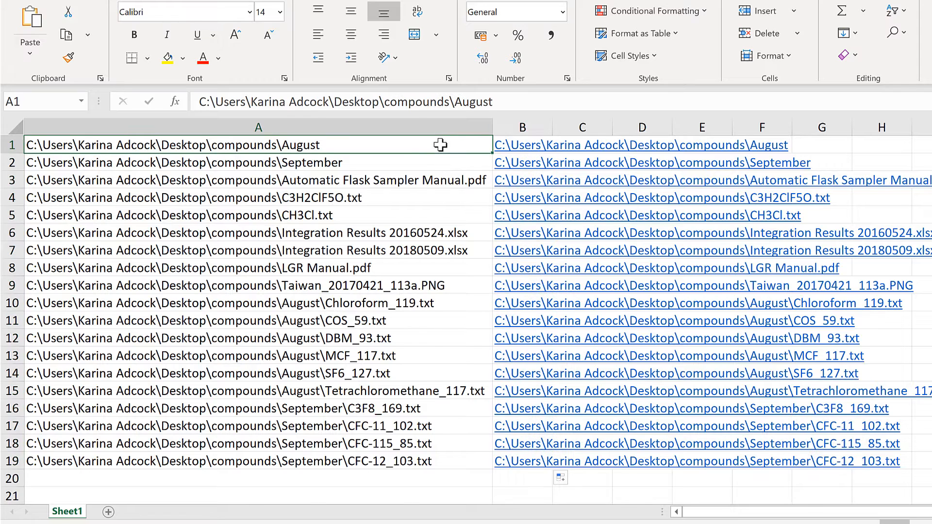
Test the hyperlink in B4 by opening C3H2ClF5O.txt despite the security notice, and close the file.
{"action": "left_click", "coordinate": [520, 204]}
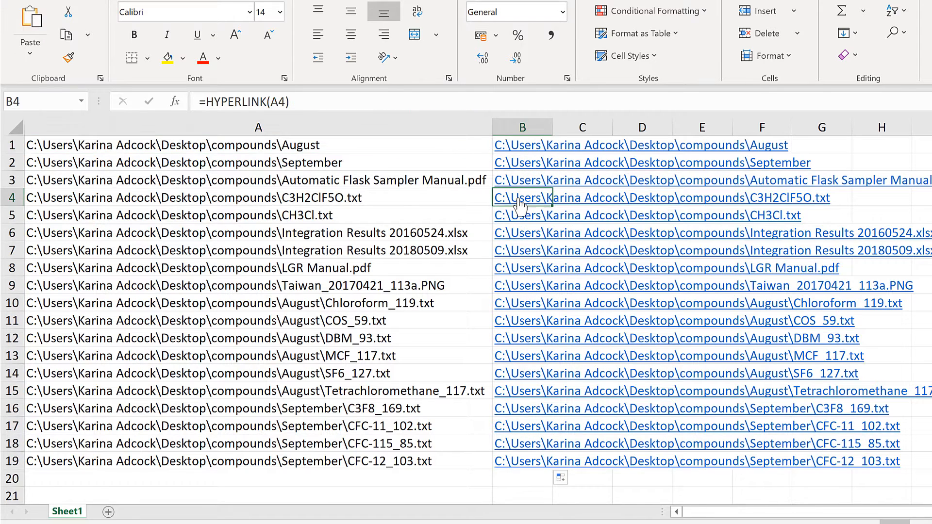
{"action": "left_click", "coordinate": [520, 204]}
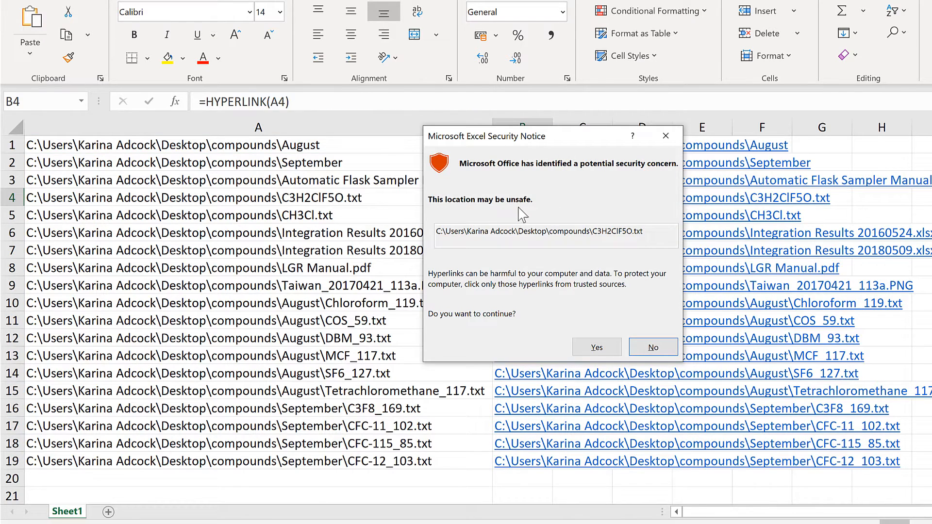
{"action": "left_click", "coordinate": [597, 347]}
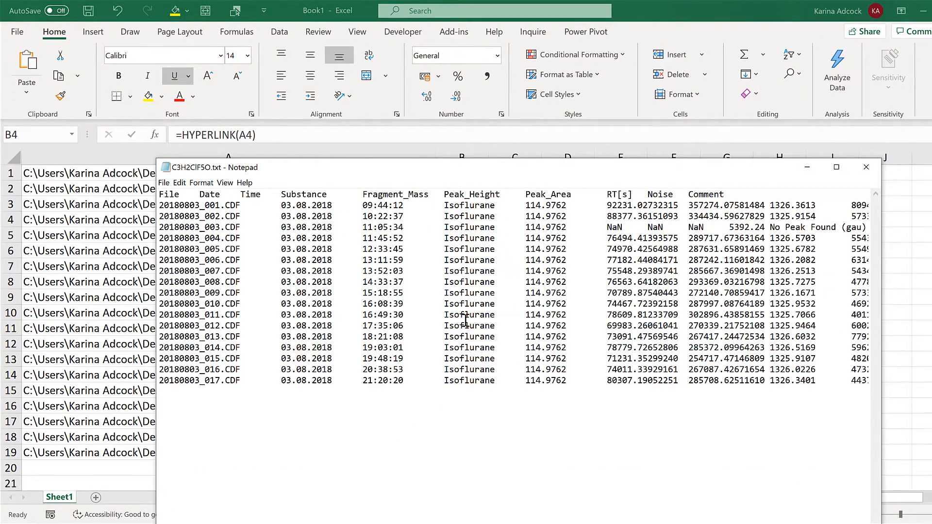
{"action": "left_click", "coordinate": [867, 168]}
{"action": "left_click", "coordinate": [342, 266]}
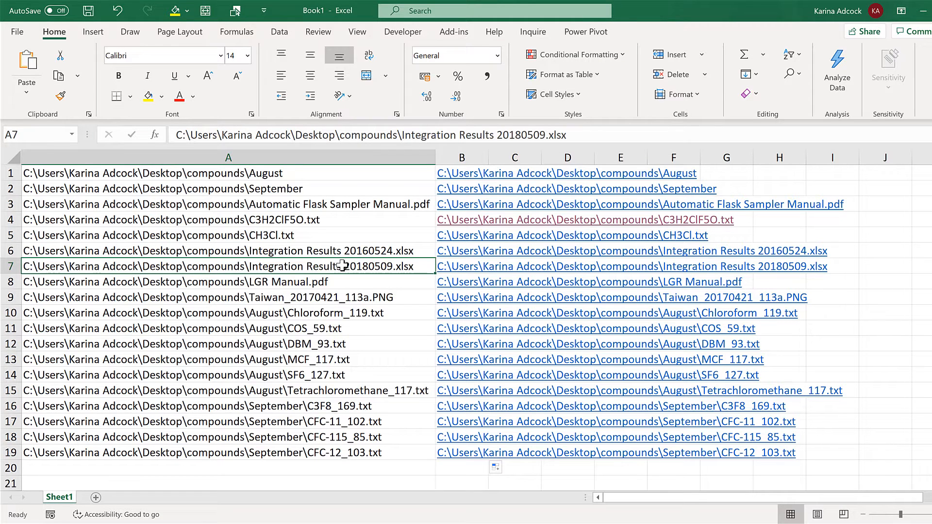
Shift the hyperlinks from column B to column D, leaving columns B and C empty.
{"action": "left_click", "coordinate": [448, 156]}
{"action": "left_click_drag", "start_coordinate": [494, 194], "coordinate": [570, 199]}
{"action": "left_click", "coordinate": [470, 204]}
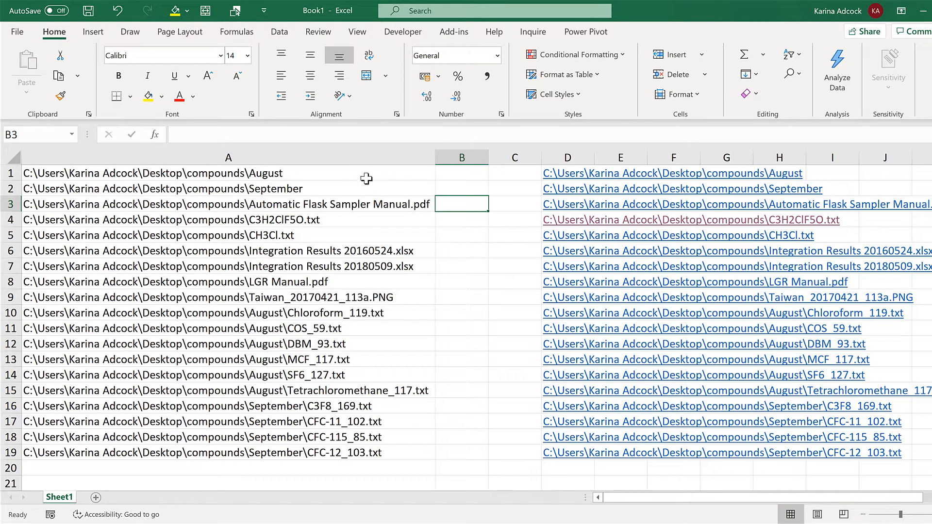
Set up Text to Columns for A1:A19 as delimited data, with the backslash as the only delimiter.
{"action": "left_click_drag", "start_coordinate": [366, 176], "coordinate": [391, 452]}
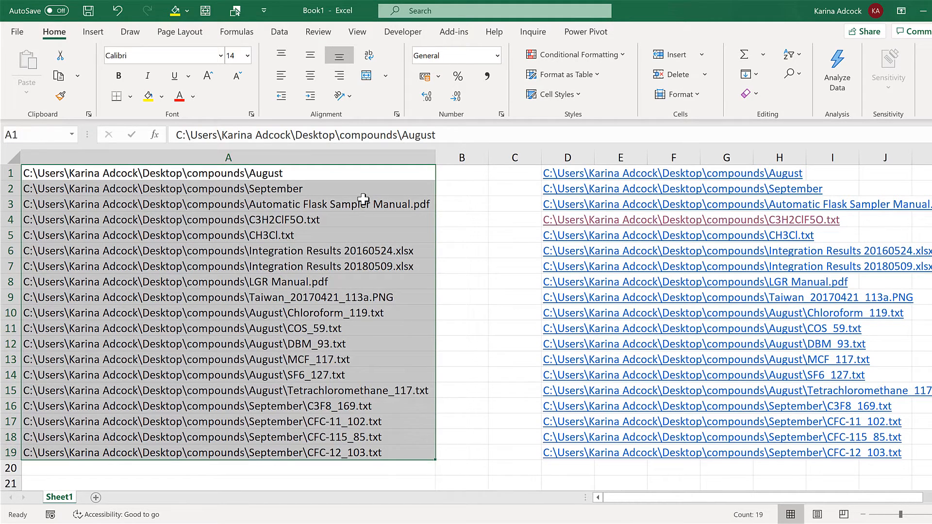
{"action": "left_click", "coordinate": [280, 33]}
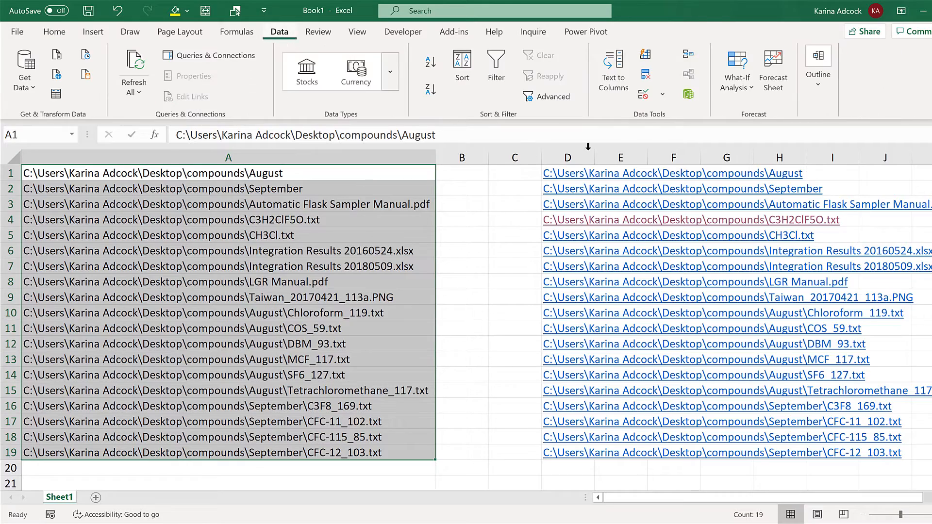
{"action": "left_click", "coordinate": [615, 95]}
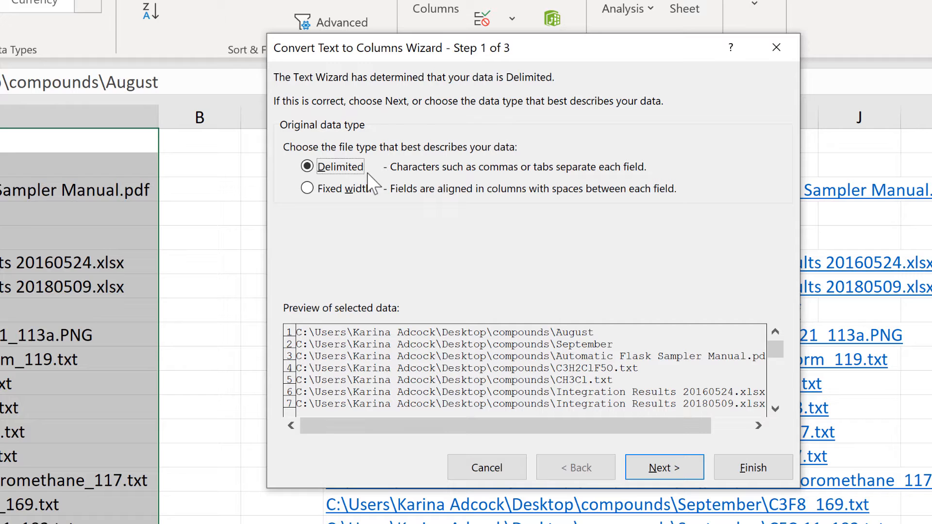
{"action": "left_click", "coordinate": [650, 468]}
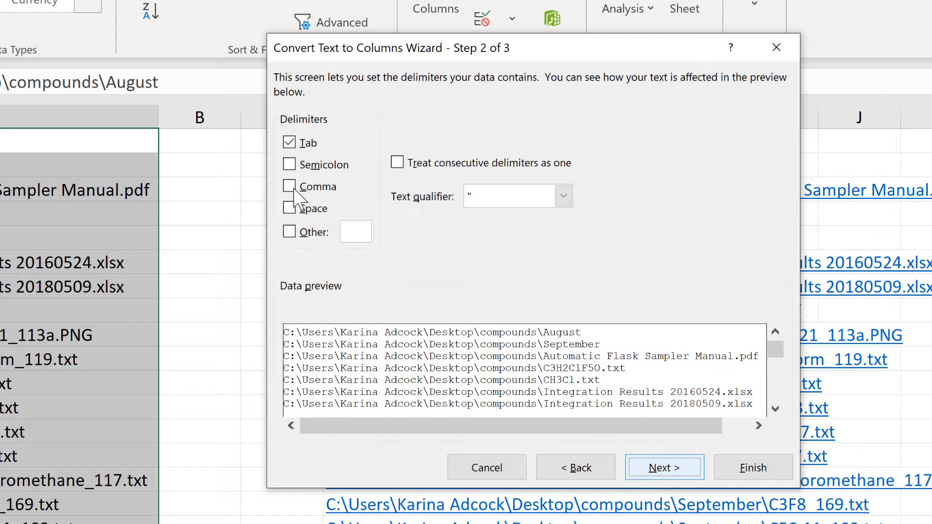
{"action": "left_click", "coordinate": [290, 143]}
{"action": "left_click", "coordinate": [289, 232]}
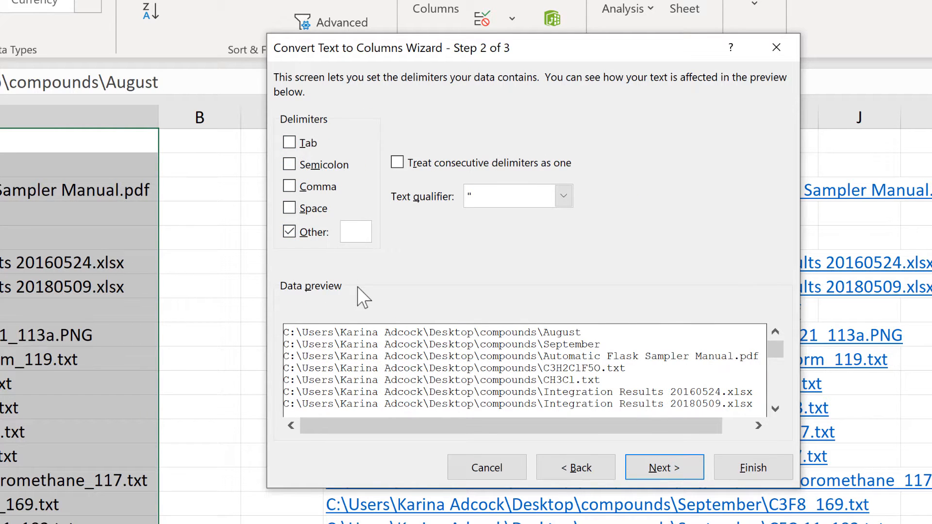
{"action": "type", "text": "\\"}
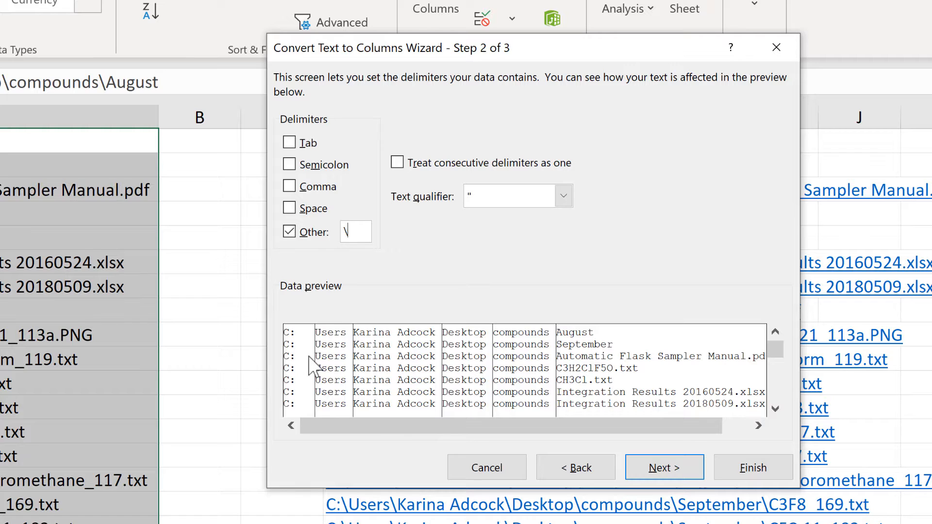
{"action": "left_click", "coordinate": [664, 466]}
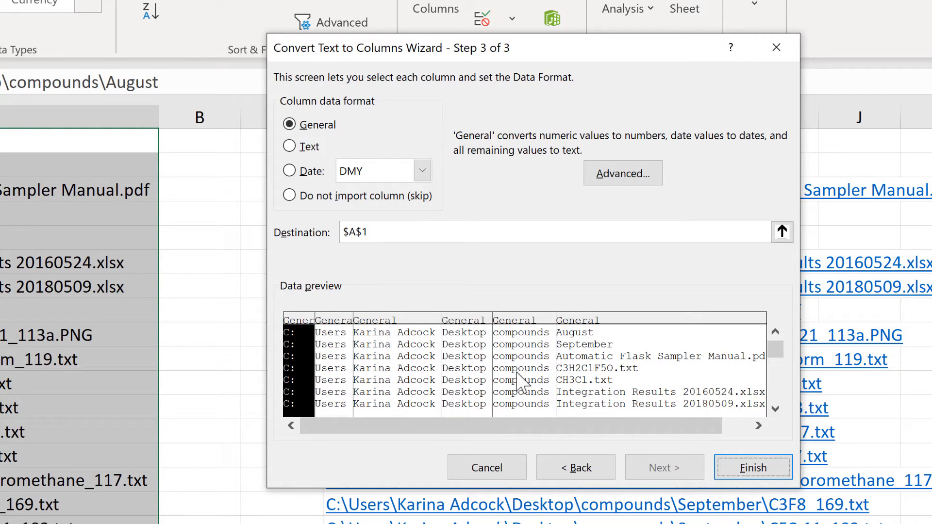
Skip the first five path columns, from C: to compounds, and output the remaining split text starting at B1.
{"action": "left_click", "coordinate": [523, 326], "text": "shift"}
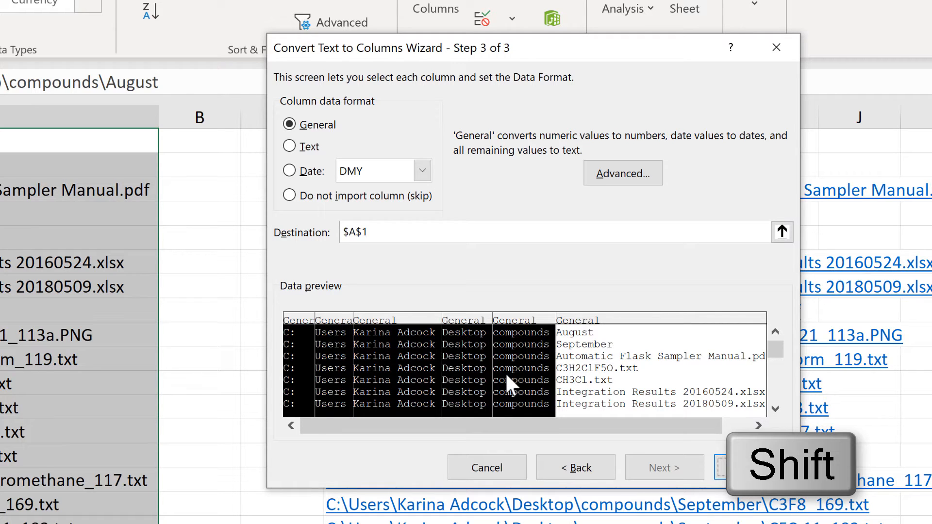
{"action": "left_click", "coordinate": [287, 197]}
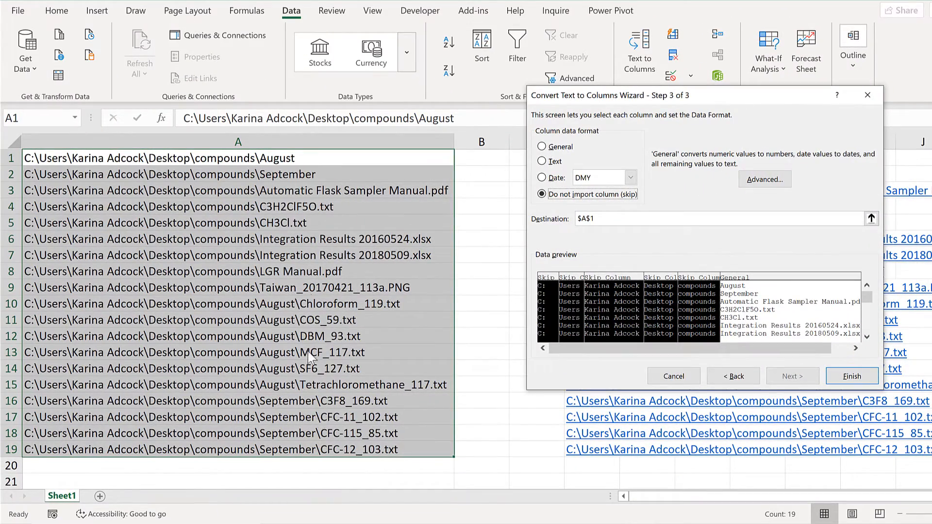
{"action": "left_click_drag", "start_coordinate": [606, 217], "coordinate": [566, 218]}
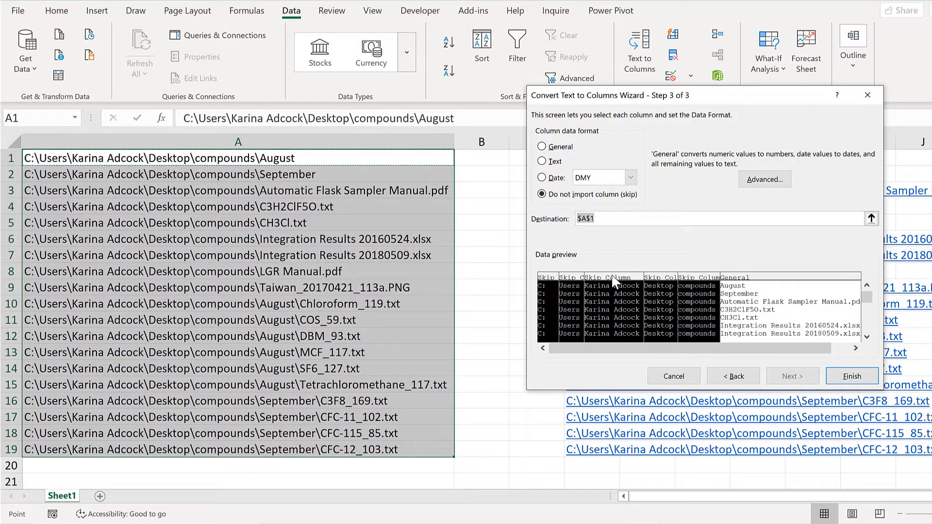
{"action": "key", "text": "BackSpace"}
{"action": "left_click", "coordinate": [484, 160]}
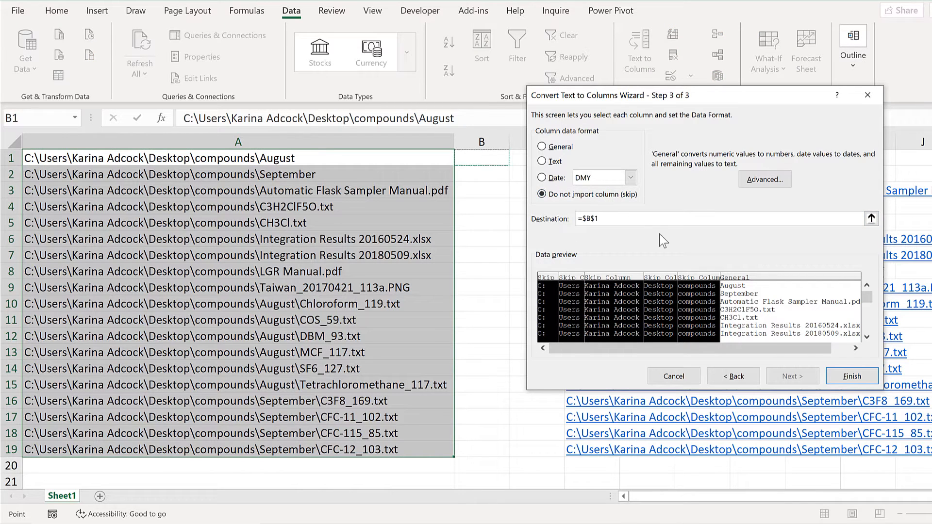
{"action": "left_click", "coordinate": [852, 376]}
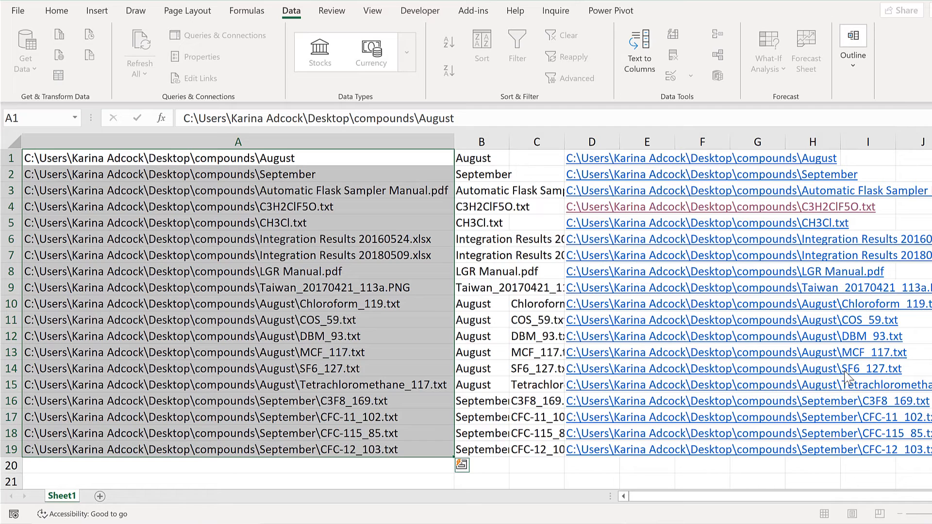
Autofit columns B and C and clear the repeated folder names in B10:B19.
{"action": "left_click_drag", "start_coordinate": [484, 141], "coordinate": [505, 450]}
{"action": "double_click", "coordinate": [565, 142]}
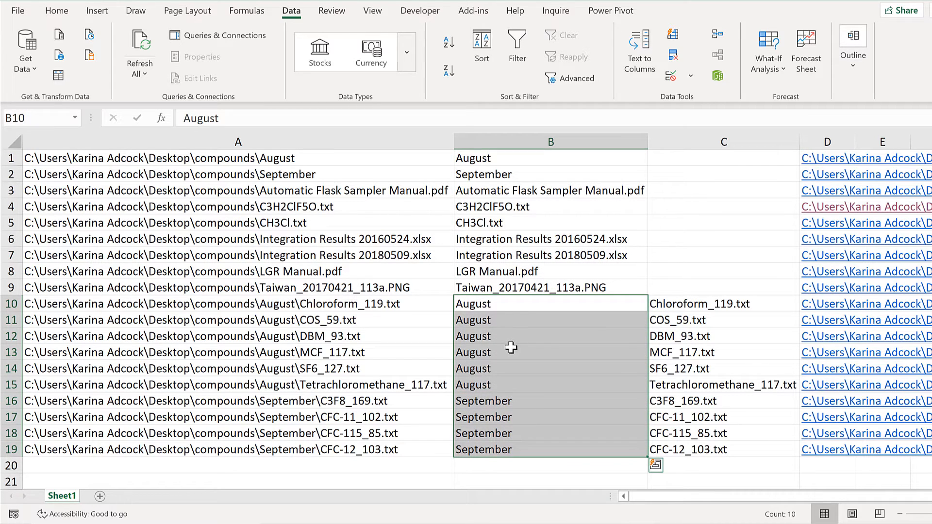
{"action": "key", "text": "Delete"}
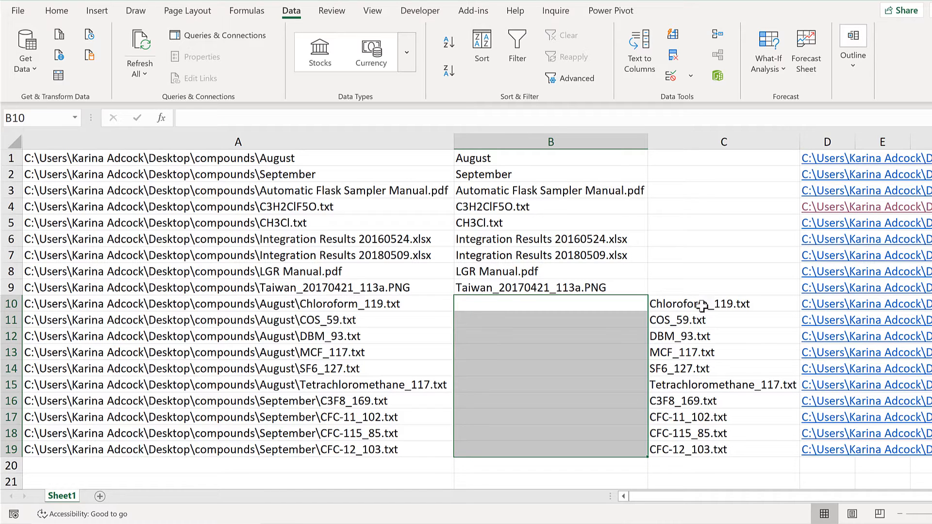
Move the file names from C10:C19 into B10:B19 and delete the emptied column C.
{"action": "left_click_drag", "start_coordinate": [701, 304], "coordinate": [698, 451]}
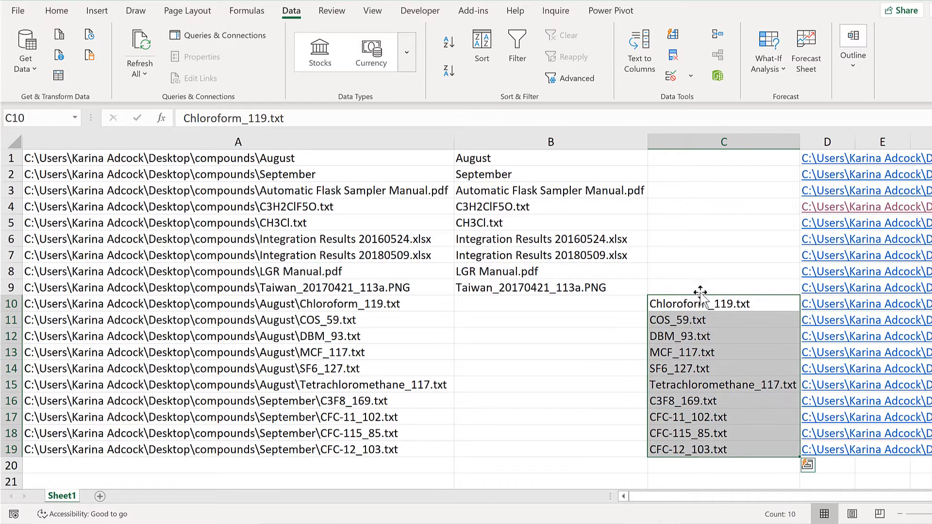
{"action": "left_click_drag", "start_coordinate": [637, 304], "coordinate": [522, 272]}
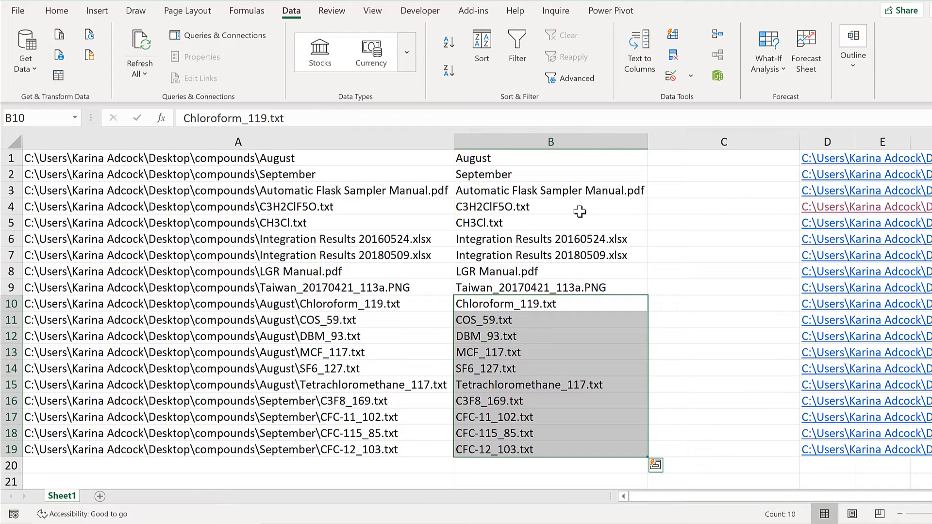
{"action": "left_click", "coordinate": [723, 142]}
{"action": "right_click", "coordinate": [723, 142]}
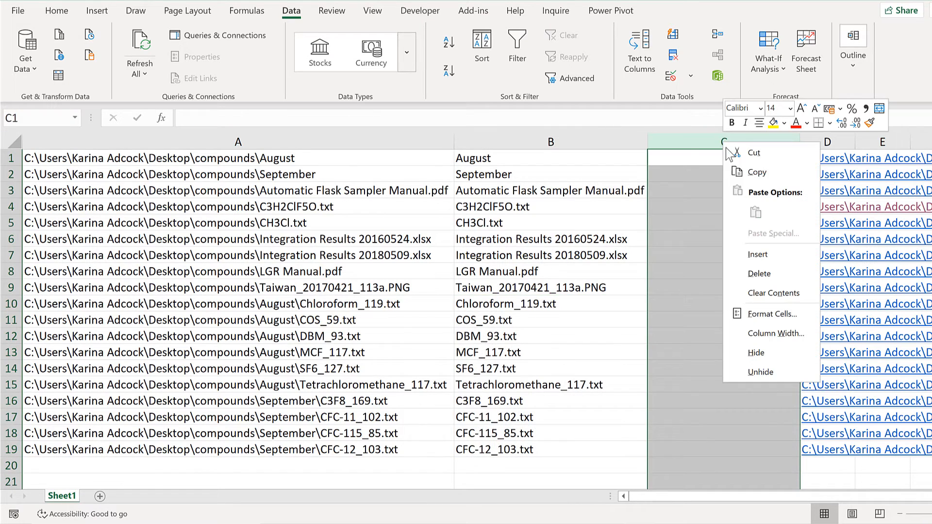
{"action": "left_click", "coordinate": [765, 272]}
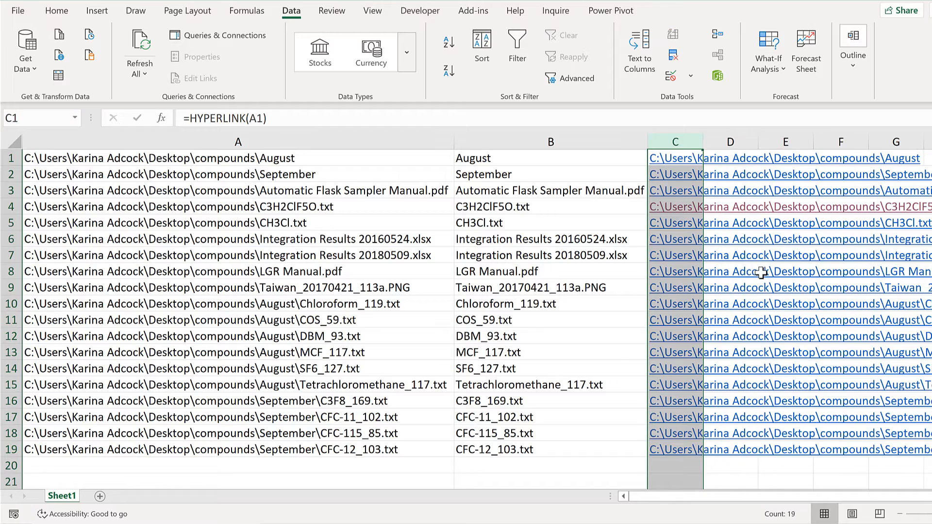
Change the formula in C1 to =HYPERLINK(A1,B1) so the short name is the link text, and fill it down to C19.
{"action": "left_click", "coordinate": [628, 156]}
{"action": "key", "text": "Right"}
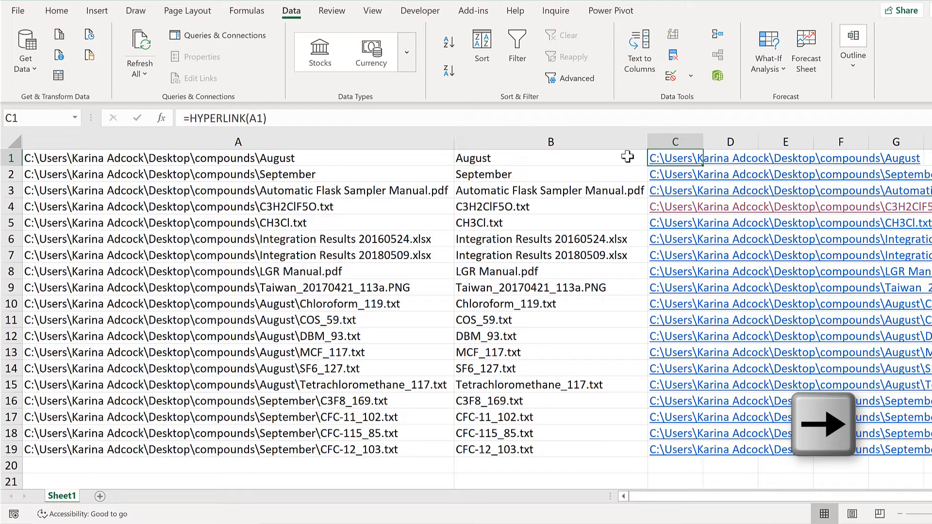
{"action": "key", "text": "F2"}
{"action": "key", "text": "Left"}
{"action": "type", "text": ","}
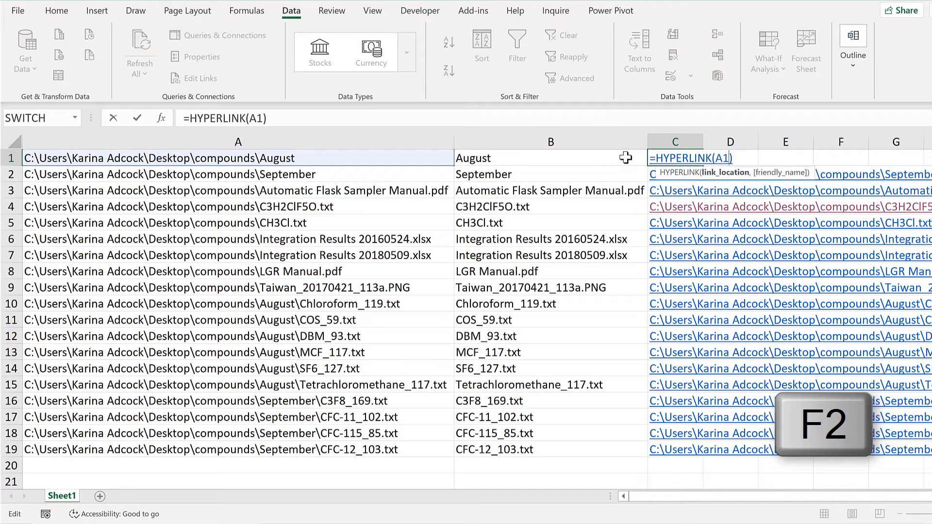
{"action": "left_click", "coordinate": [592, 156]}
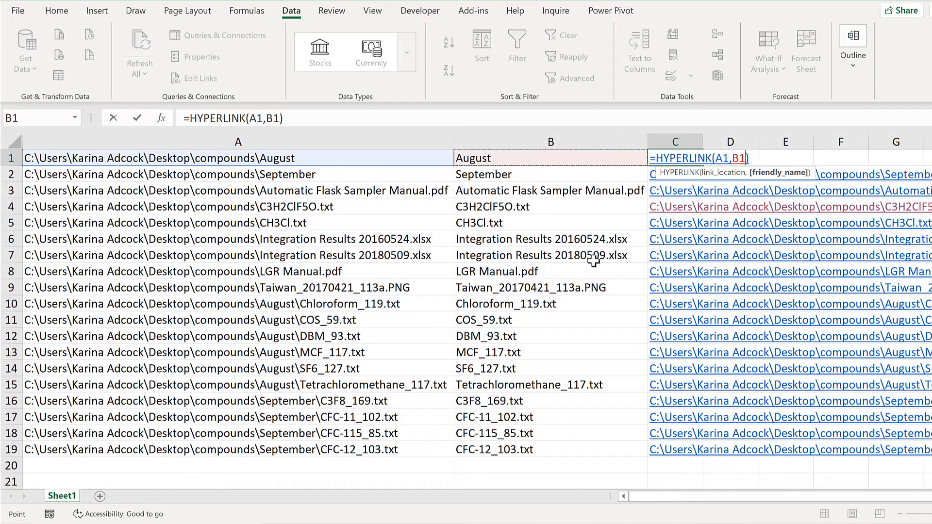
{"action": "key", "text": "Return"}
{"action": "key", "text": "Up"}
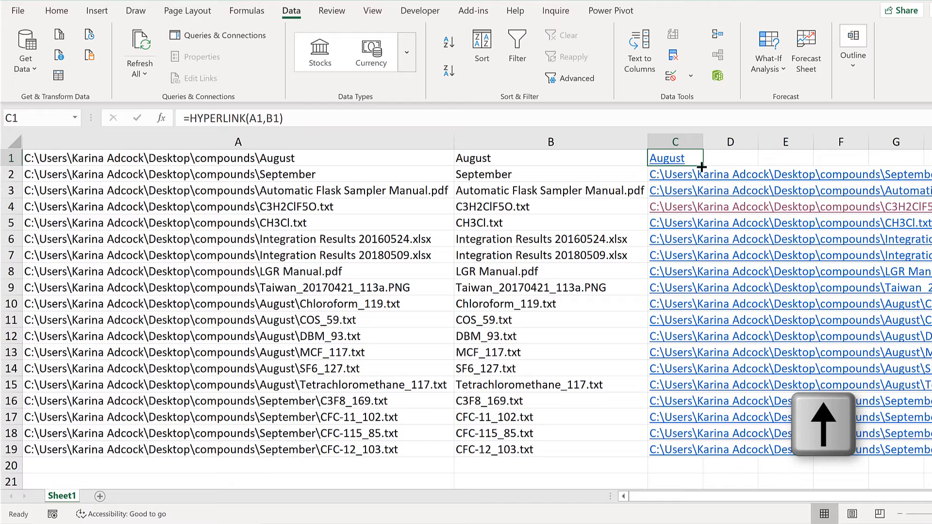
{"action": "double_click", "coordinate": [702, 167]}
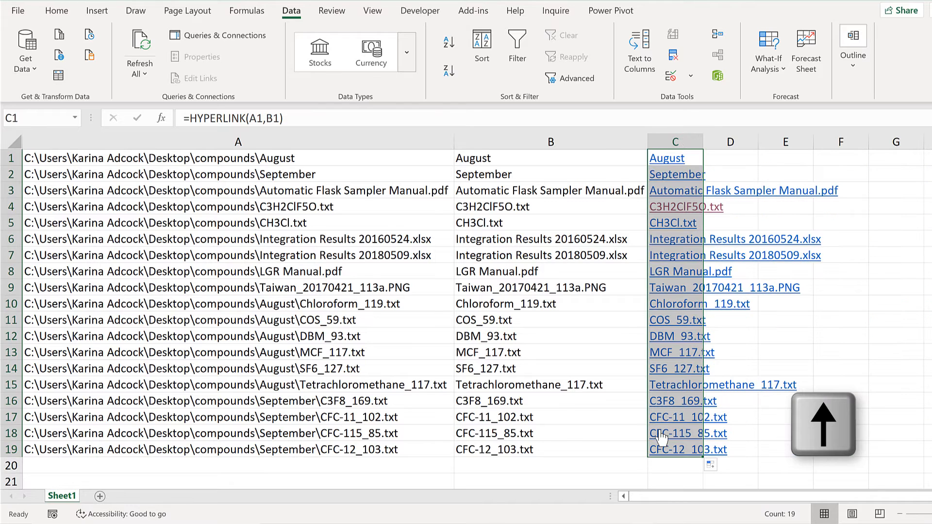
Hide columns A and B and autofit column C to the link names.
{"action": "left_click", "coordinate": [597, 161]}
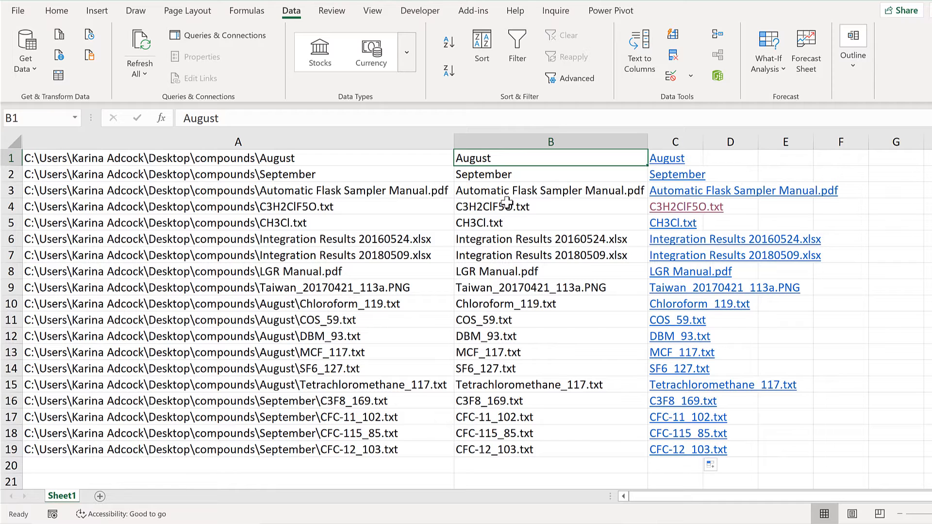
{"action": "left_click_drag", "start_coordinate": [405, 142], "coordinate": [516, 145]}
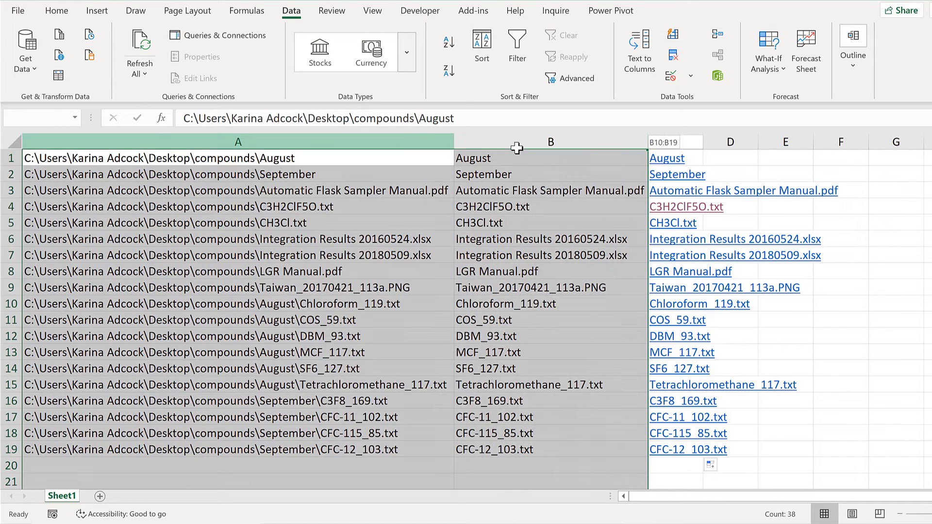
{"action": "right_click", "coordinate": [520, 147]}
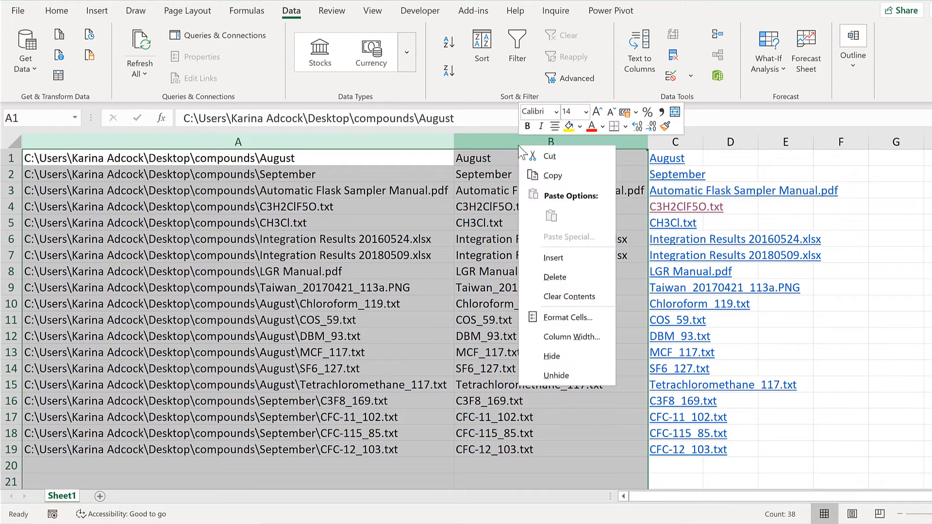
{"action": "left_click", "coordinate": [552, 356]}
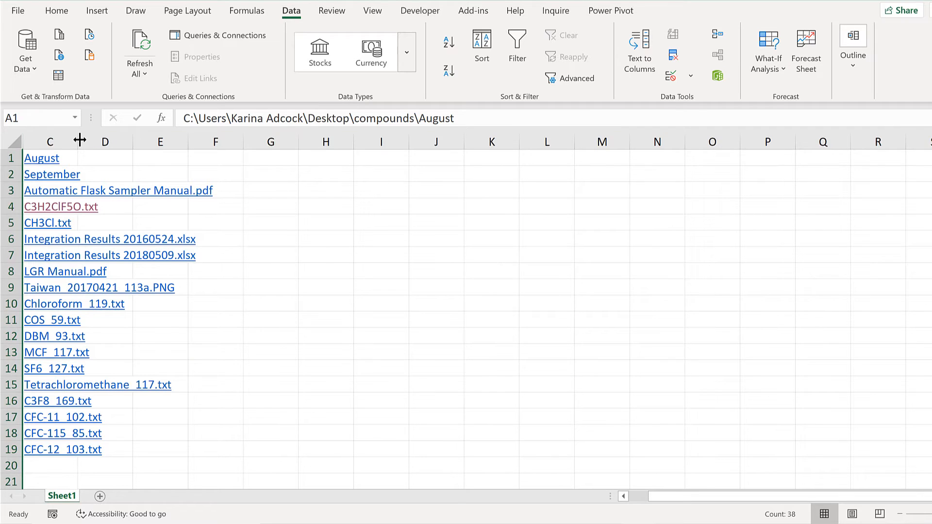
{"action": "double_click", "coordinate": [80, 140]}
Remove the underline from the links in column C and set their font colour to black.
{"action": "left_click", "coordinate": [70, 140]}
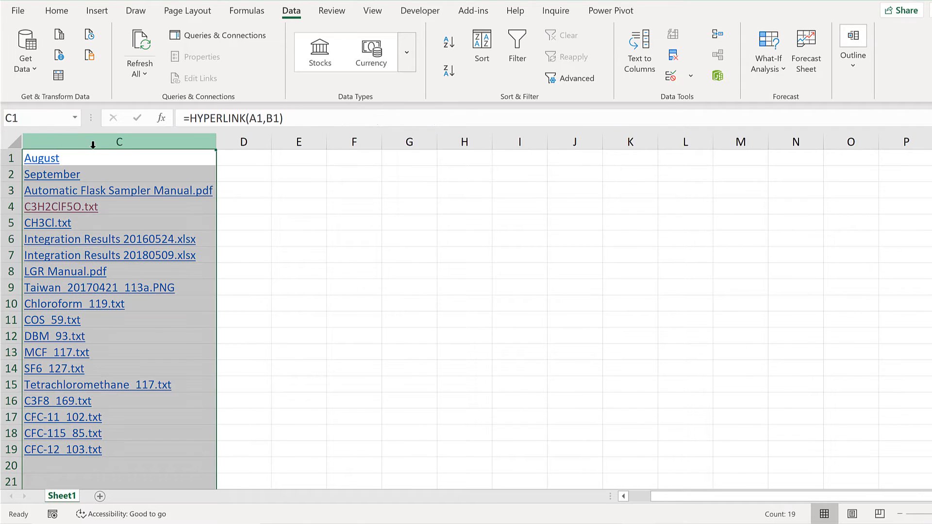
{"action": "left_click", "coordinate": [57, 10]}
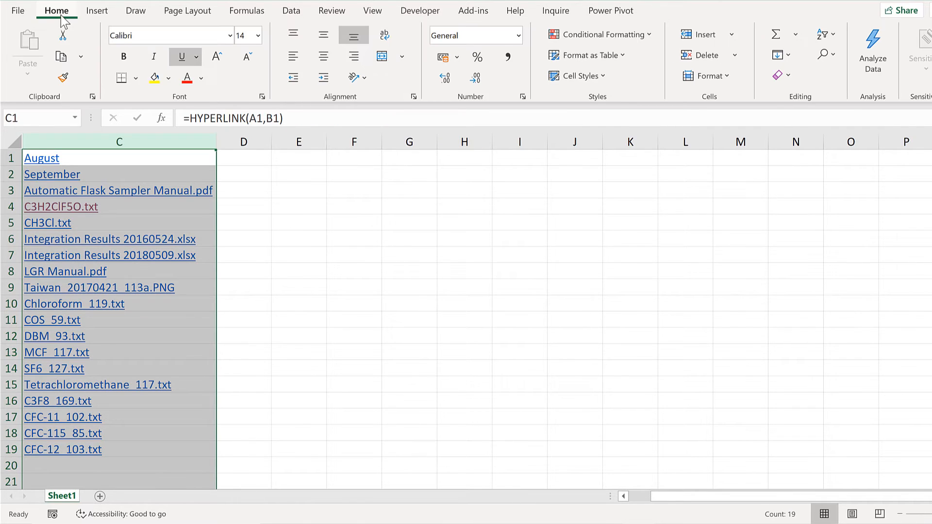
{"action": "left_click", "coordinate": [181, 57]}
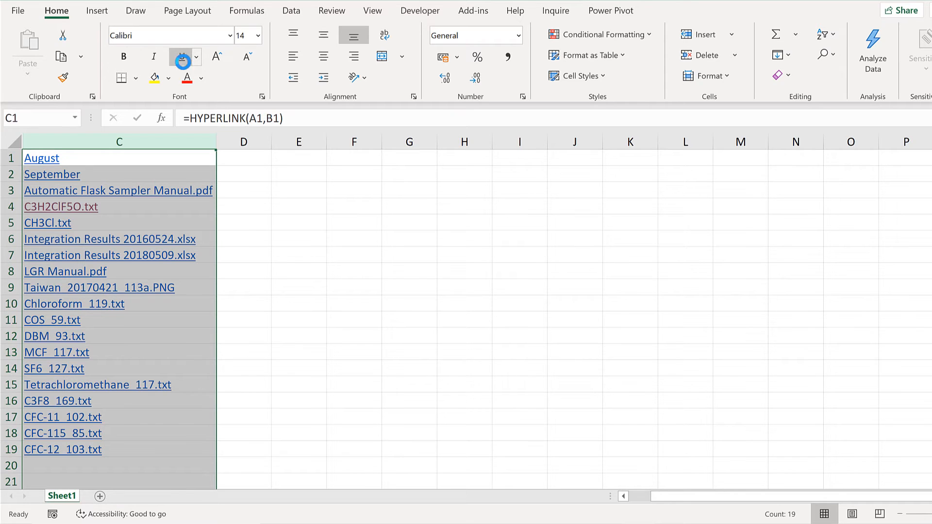
{"action": "left_click", "coordinate": [201, 78]}
{"action": "left_click", "coordinate": [206, 102]}
{"action": "left_click", "coordinate": [292, 257]}
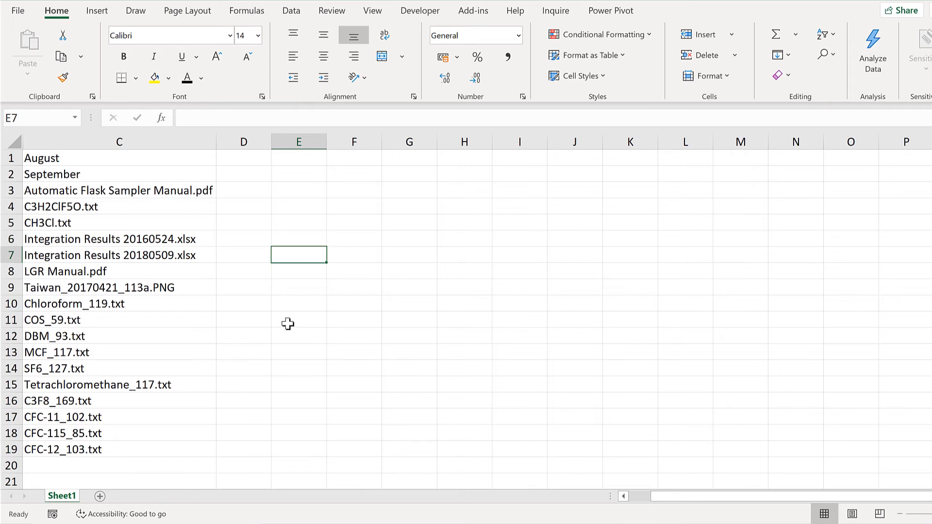
Test the LGR Manual.pdf link by opening the file despite the security notice, and return to the Excel workbook.
{"action": "left_click", "coordinate": [65, 275]}
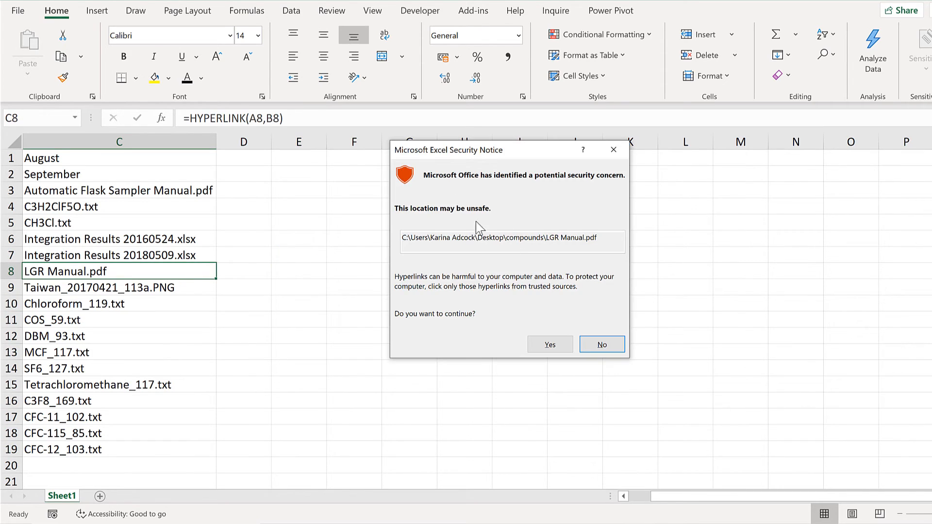
{"action": "left_click", "coordinate": [547, 346]}
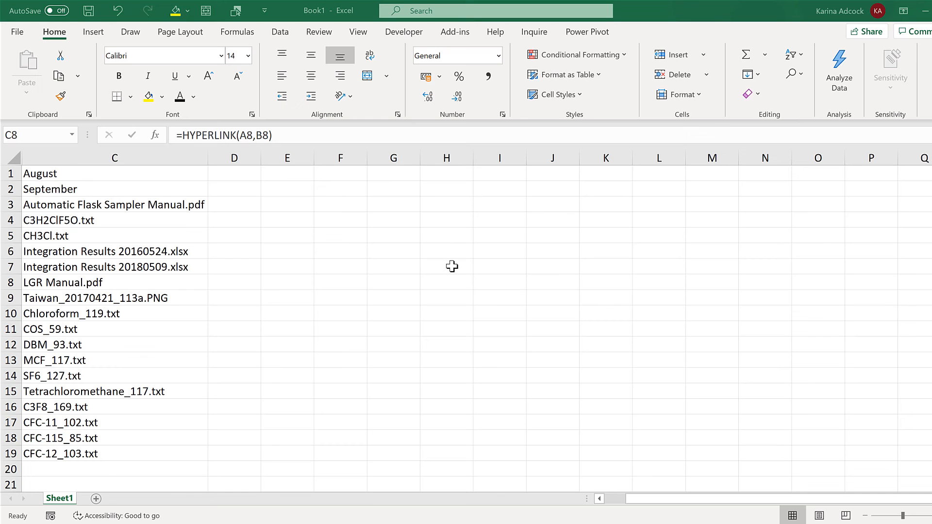
{"action": "key", "text": "alt+Tab"}
{"action": "left_click", "coordinate": [395, 281]}
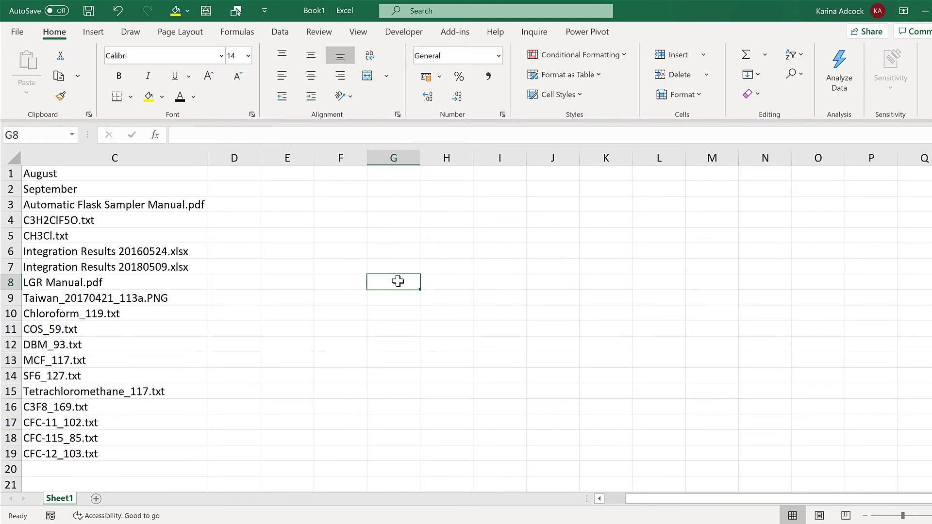